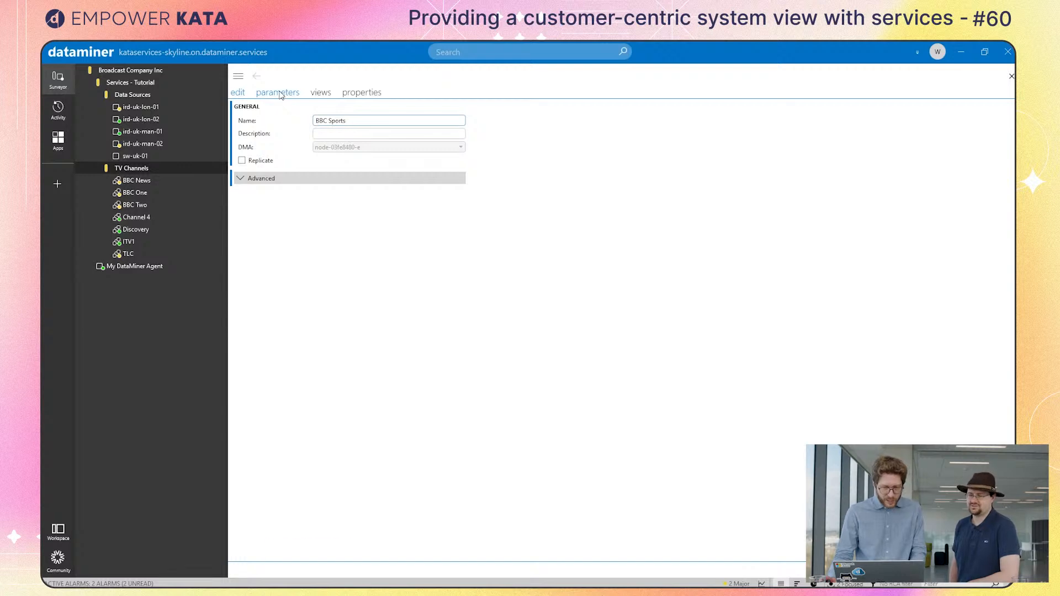
Show the parameters of the new BBC Sports service and open the sw-uk-01 element in a narrow card beside them.
left_click(279, 93)
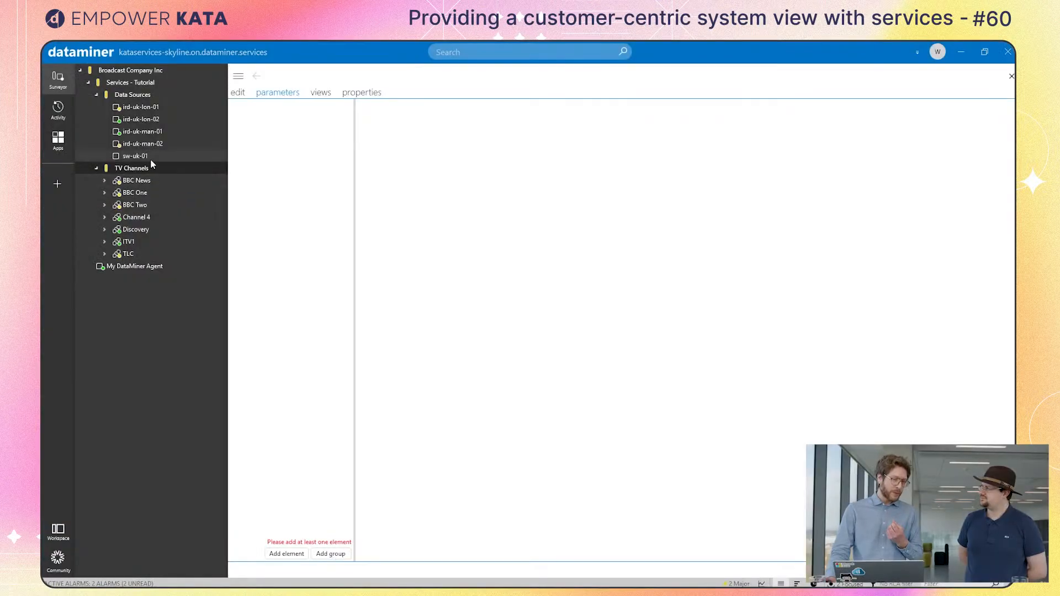
right_click(150, 158)
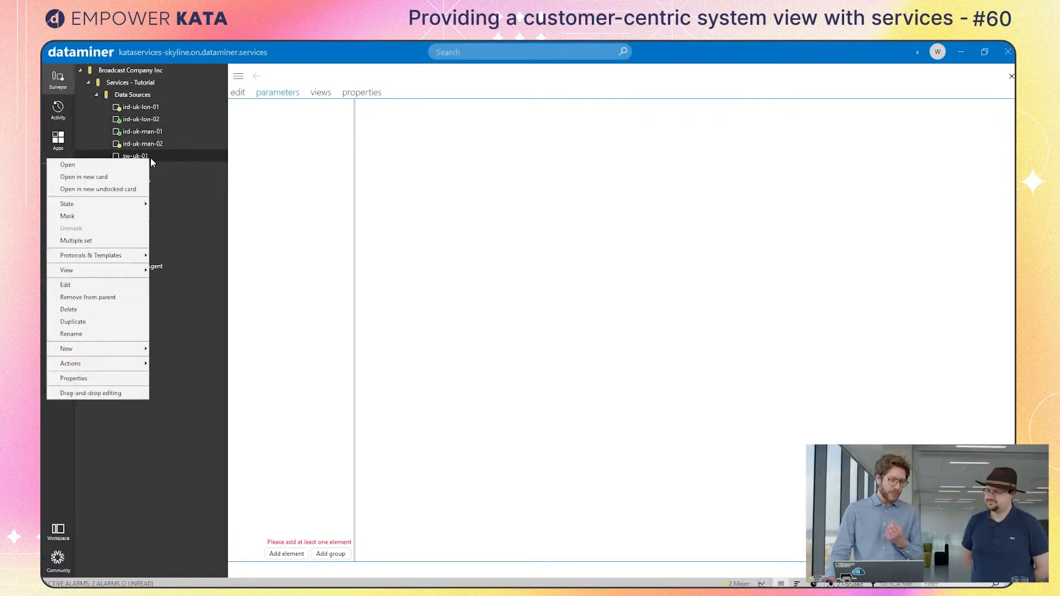
left_click(135, 177)
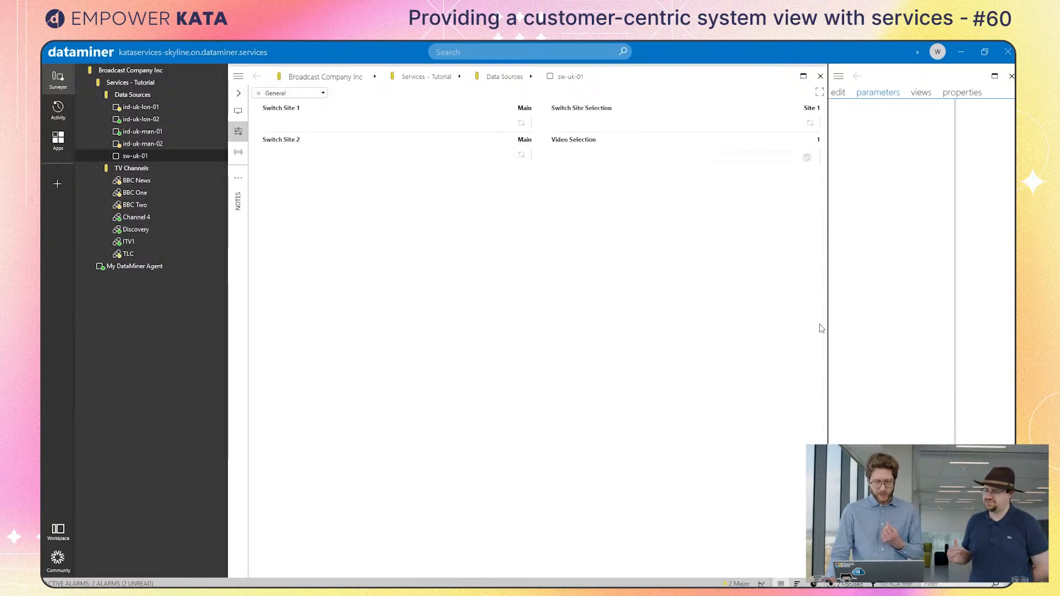
left_click_drag(828, 330, 433, 316)
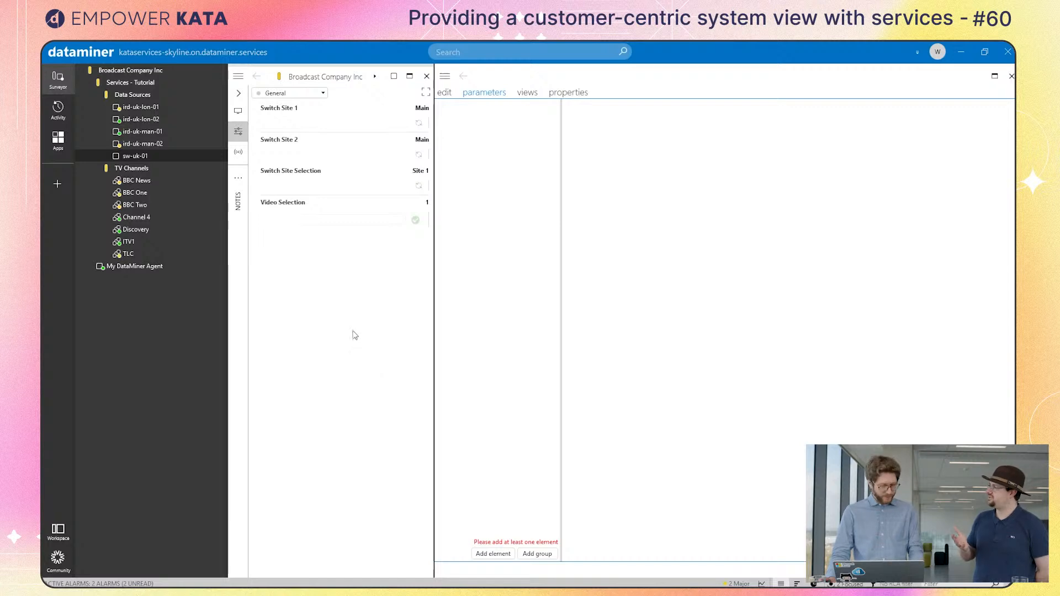
Add the elements ird-uk-lon-01 and ird-uk-man-01 to the BBC Sports service and create the service.
left_click(499, 556)
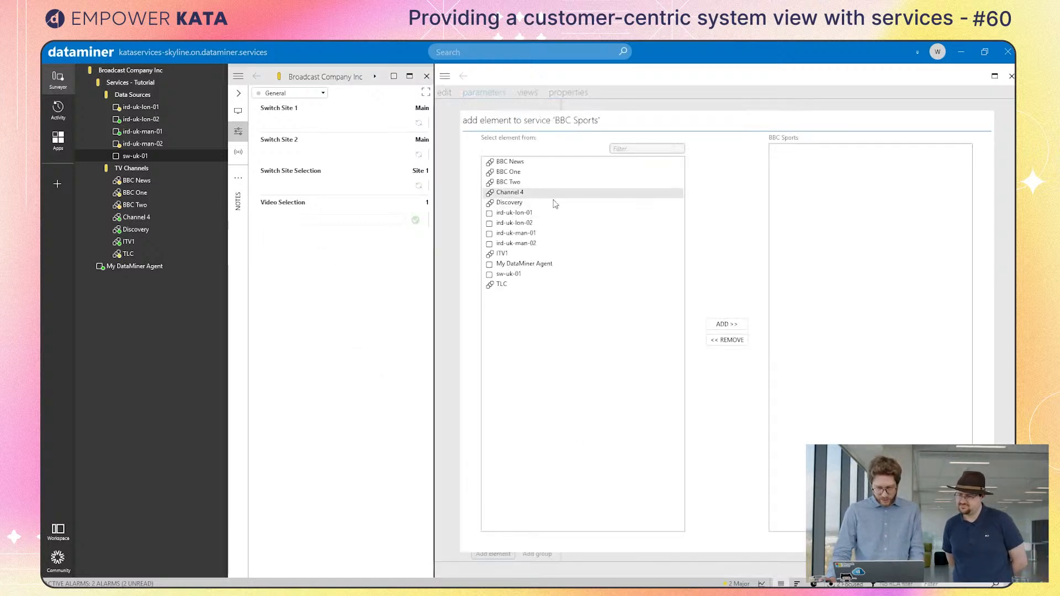
left_click(569, 213)
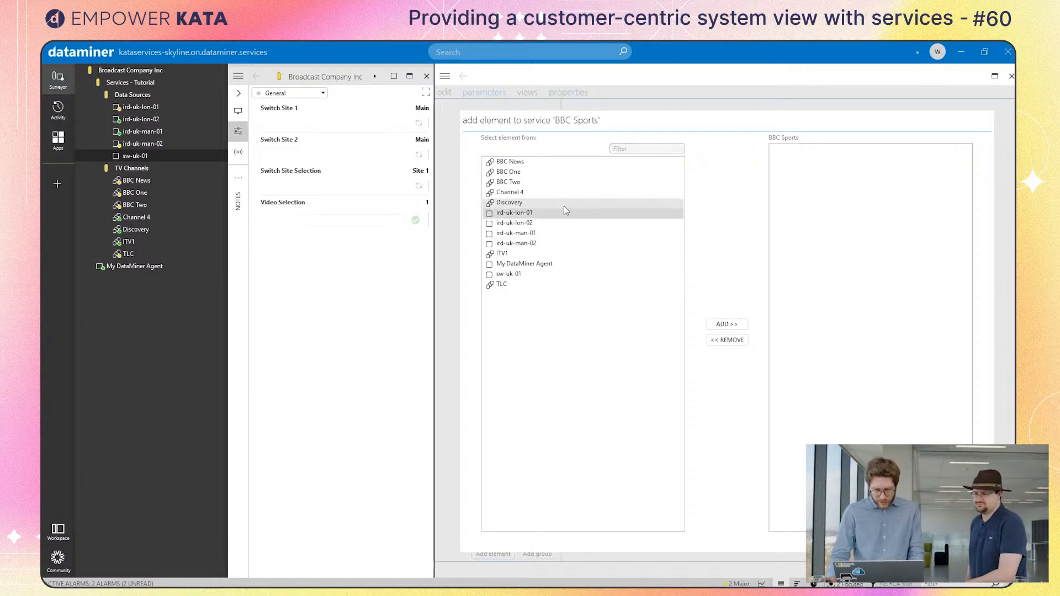
left_click(731, 324)
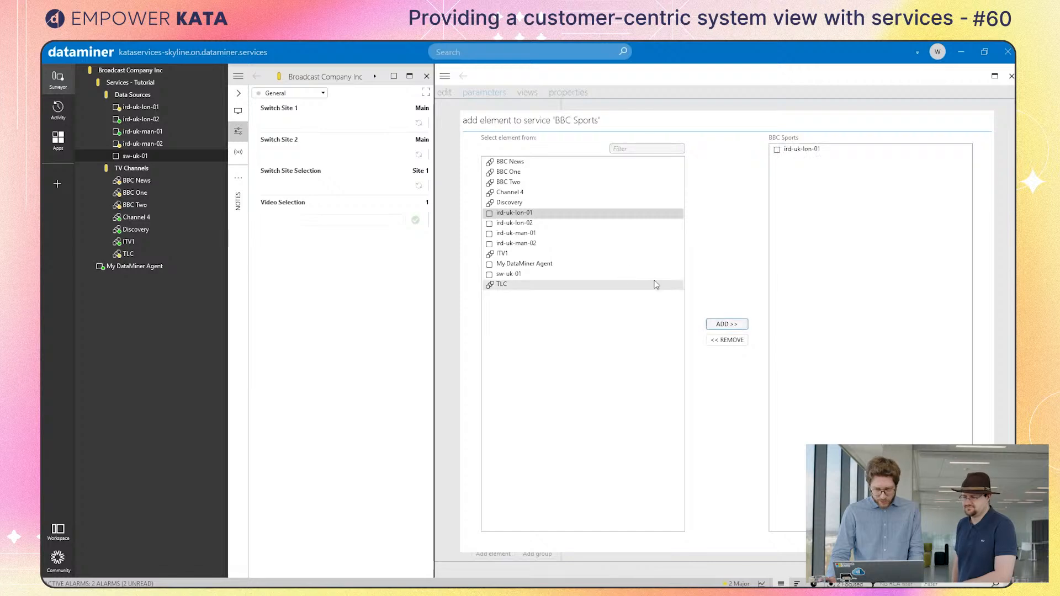
left_click(568, 234)
left_click(726, 324)
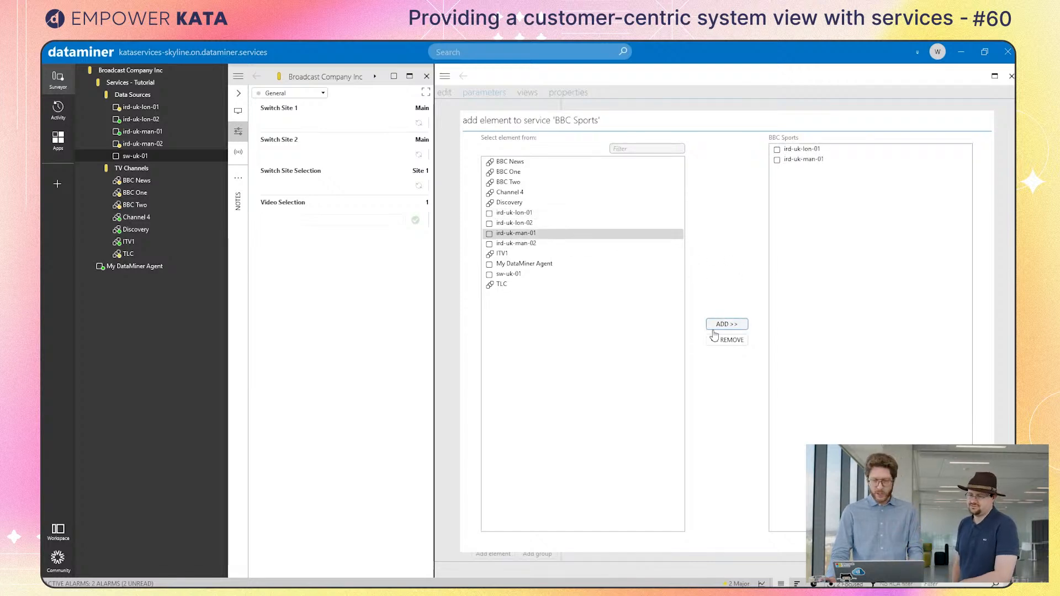
left_click(970, 542)
left_click(603, 122)
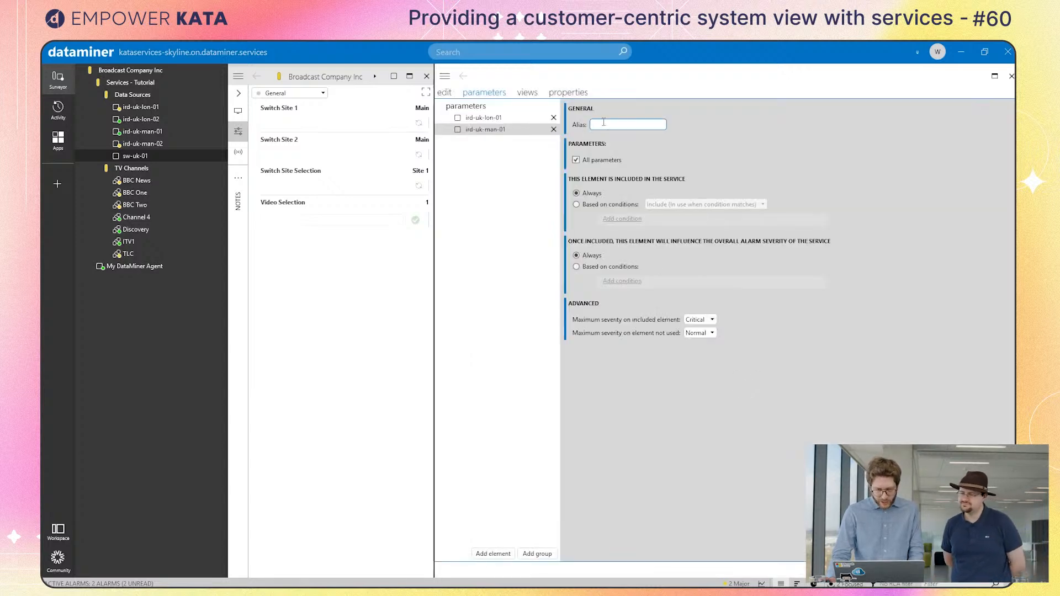
left_click(510, 117)
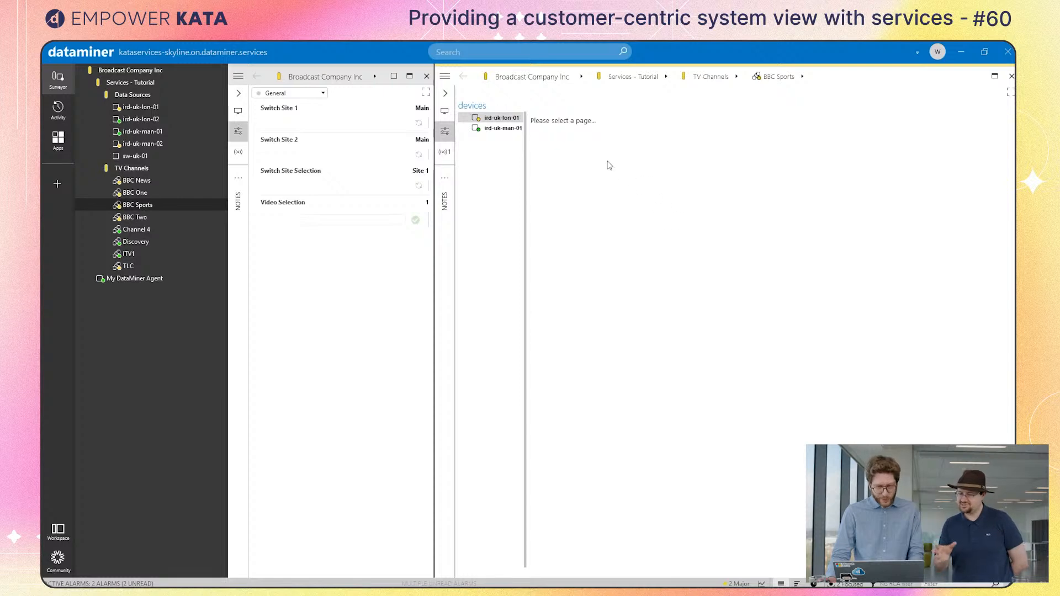
Expand the BBC Sports service in the tree and widen its device list to view the included elements.
left_click(105, 204)
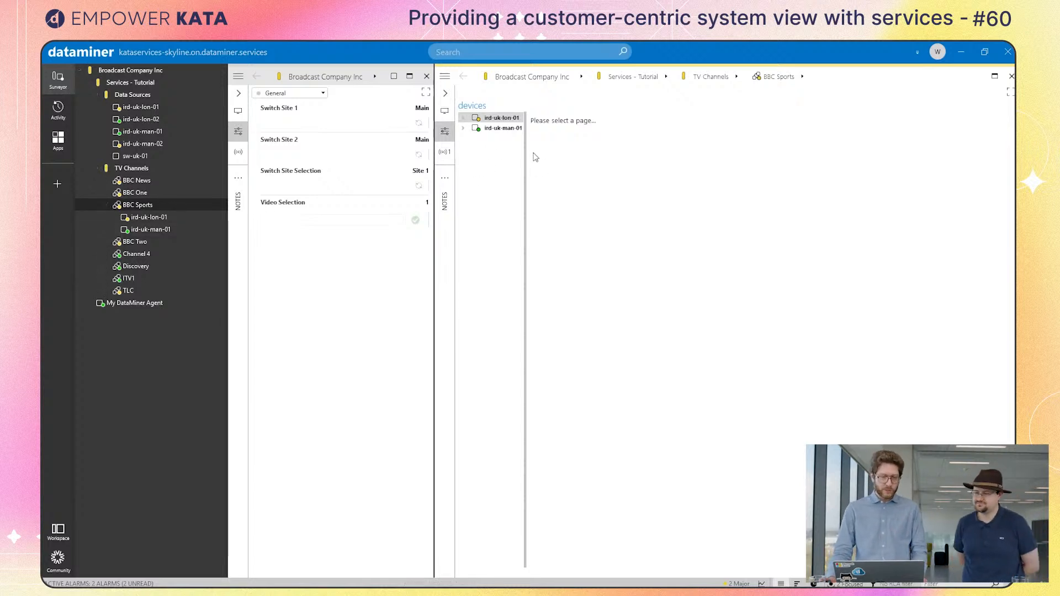
left_click_drag(525, 164, 558, 169)
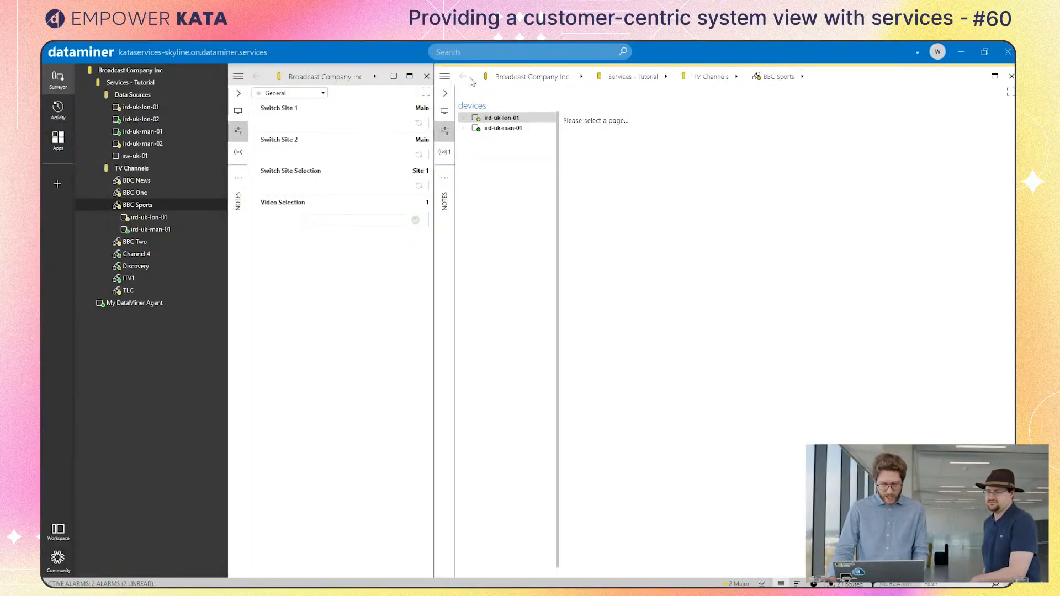
Edit the BBC Sports service, giving ird-uk-lon-01 the alias Site 1 and including only its Audio Output Level parameter.
left_click(445, 77)
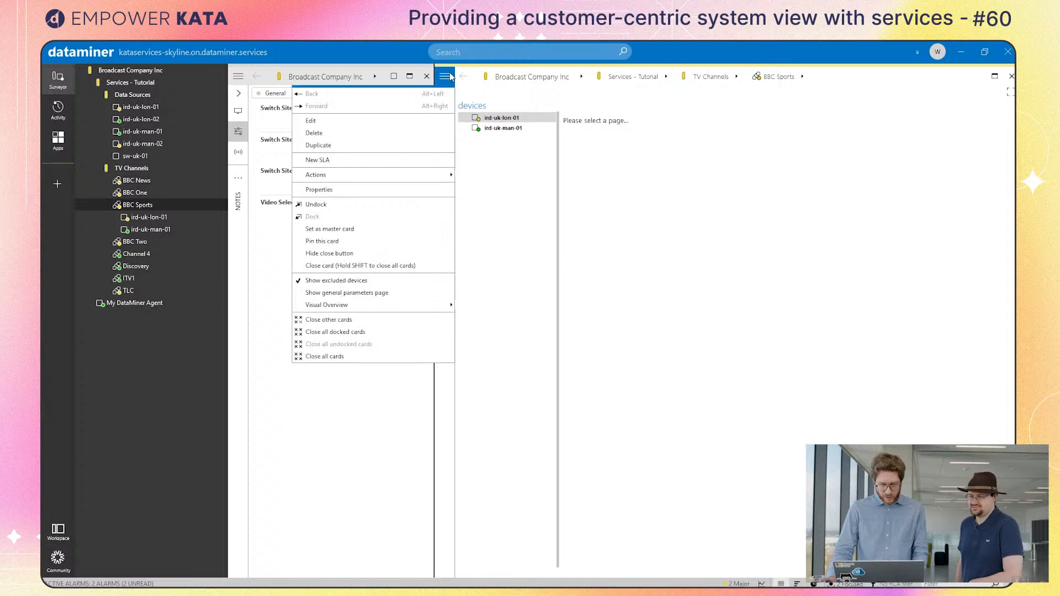
left_click(422, 127)
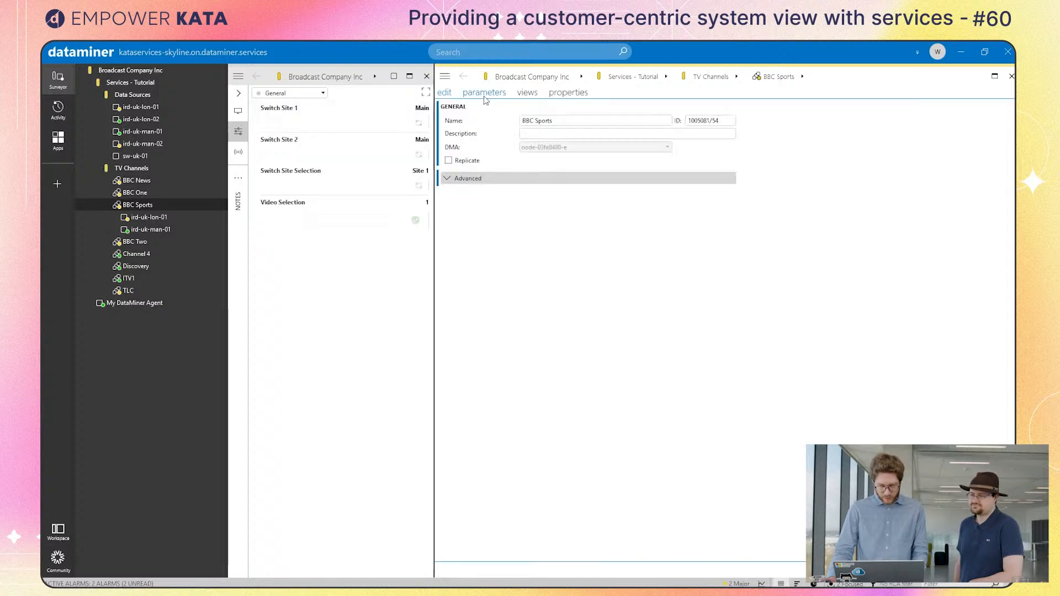
left_click(484, 93)
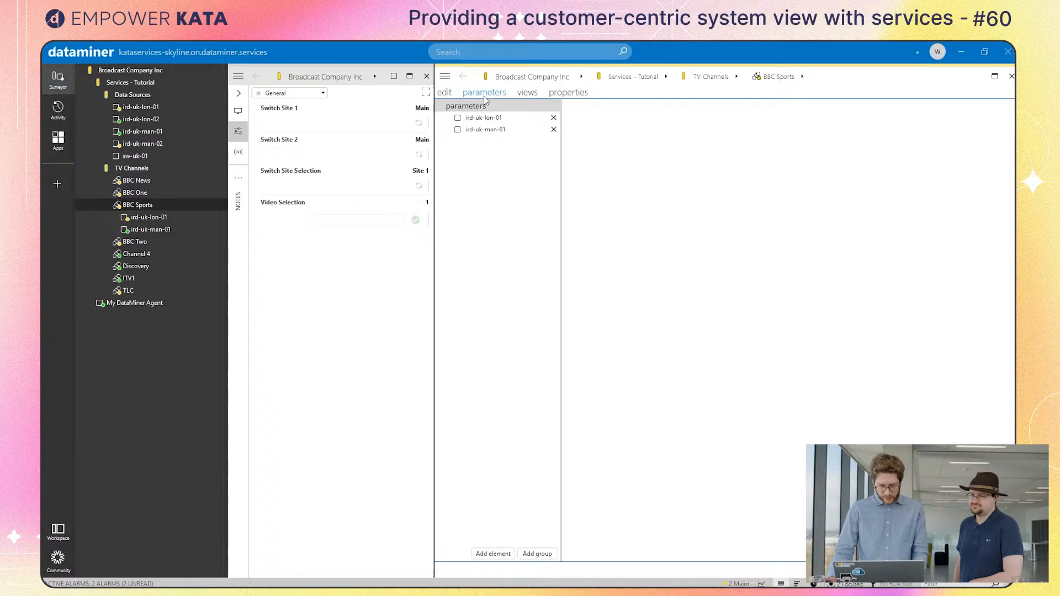
left_click(503, 122)
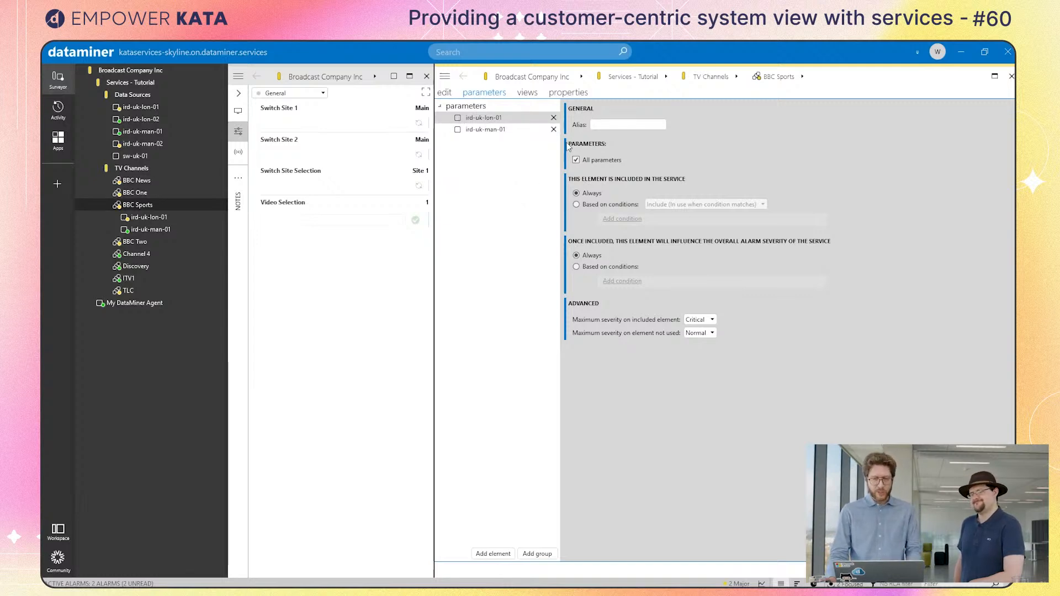
left_click(650, 124)
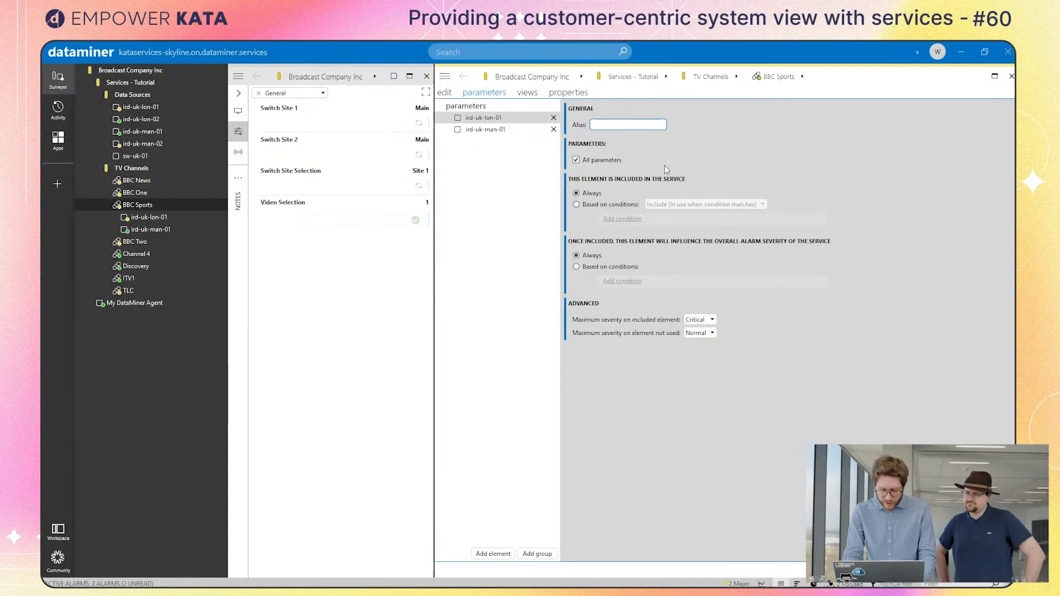
type("Site ")
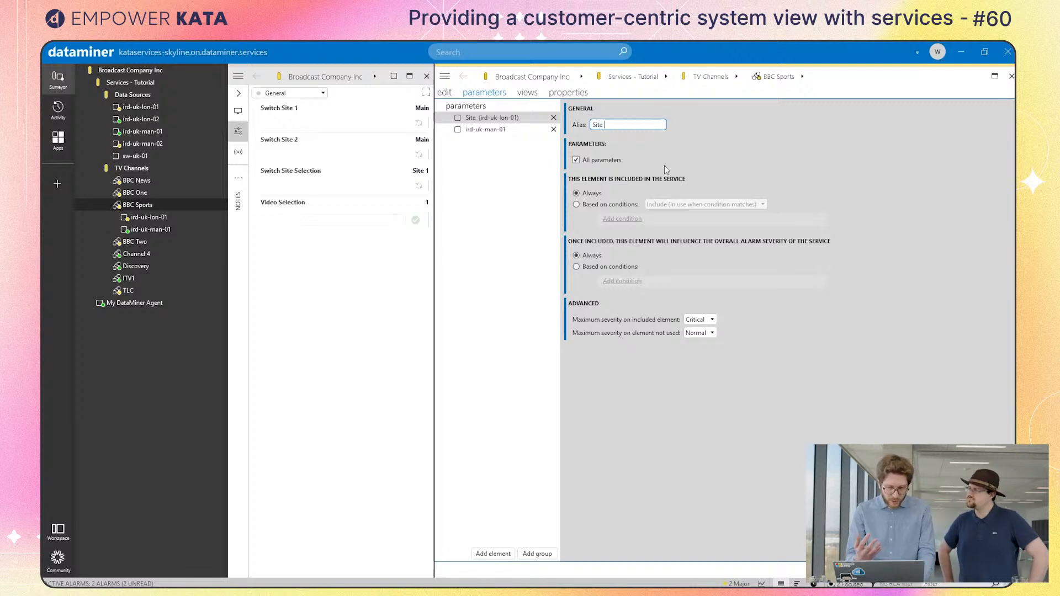
type("1")
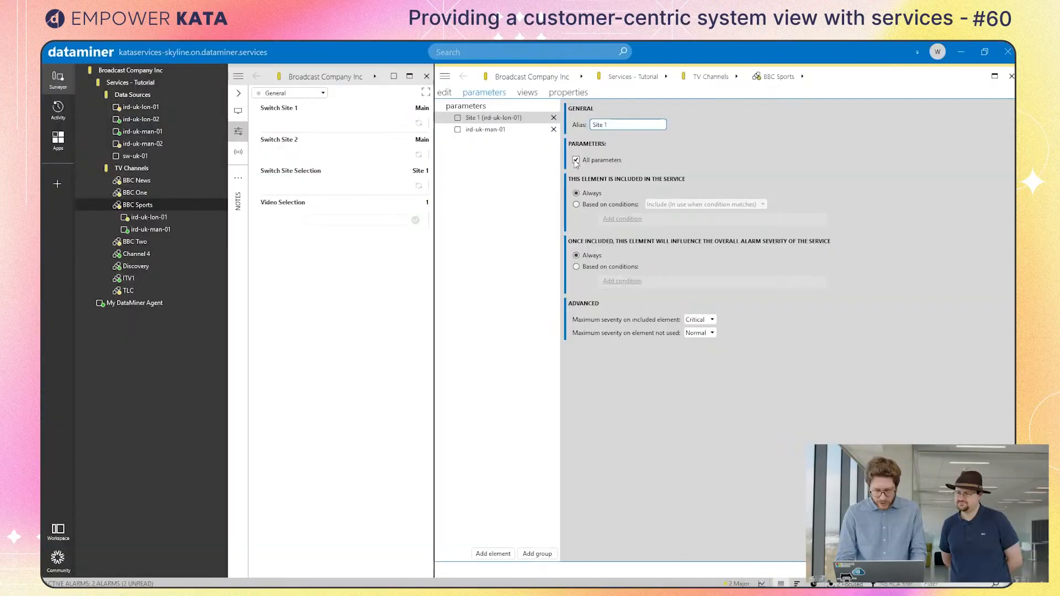
left_click(576, 161)
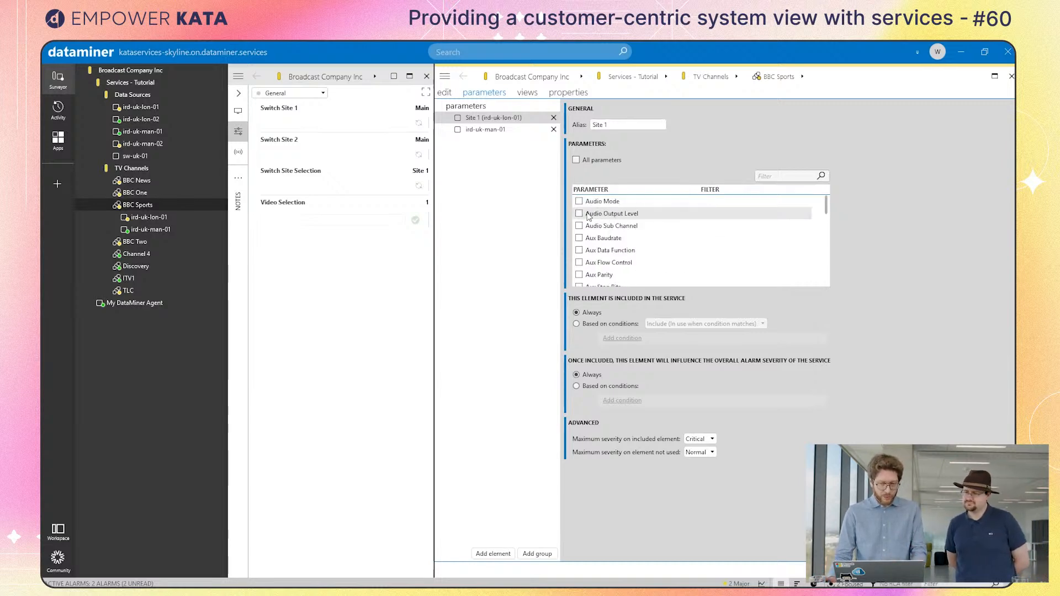
left_click(579, 213)
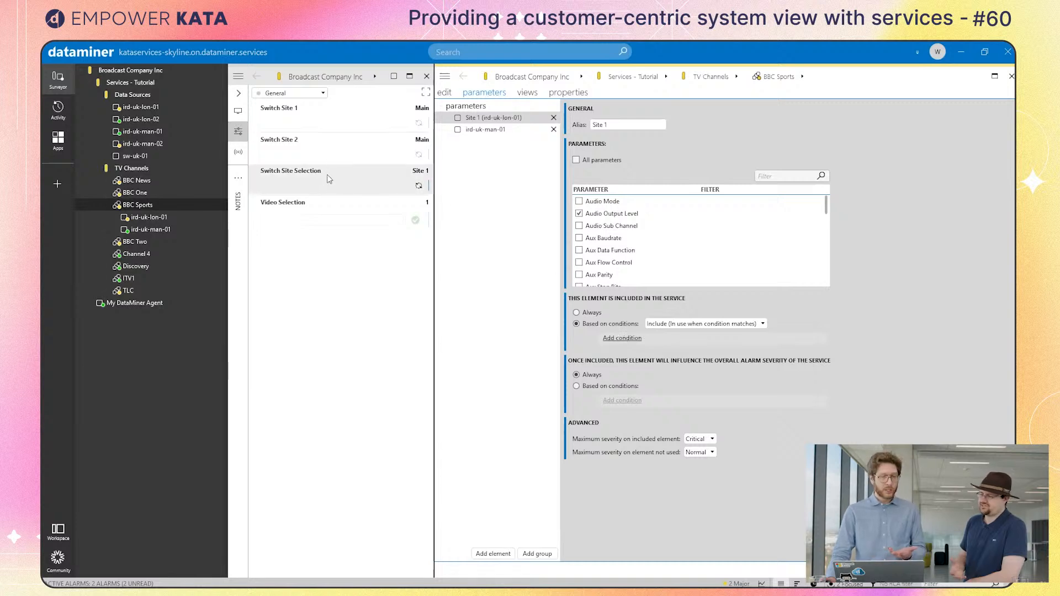
Include the Site 1 element only when the Switch Site Selection parameter value of sw-uk-01 is equal to Site 1.
mouse_move(329, 175)
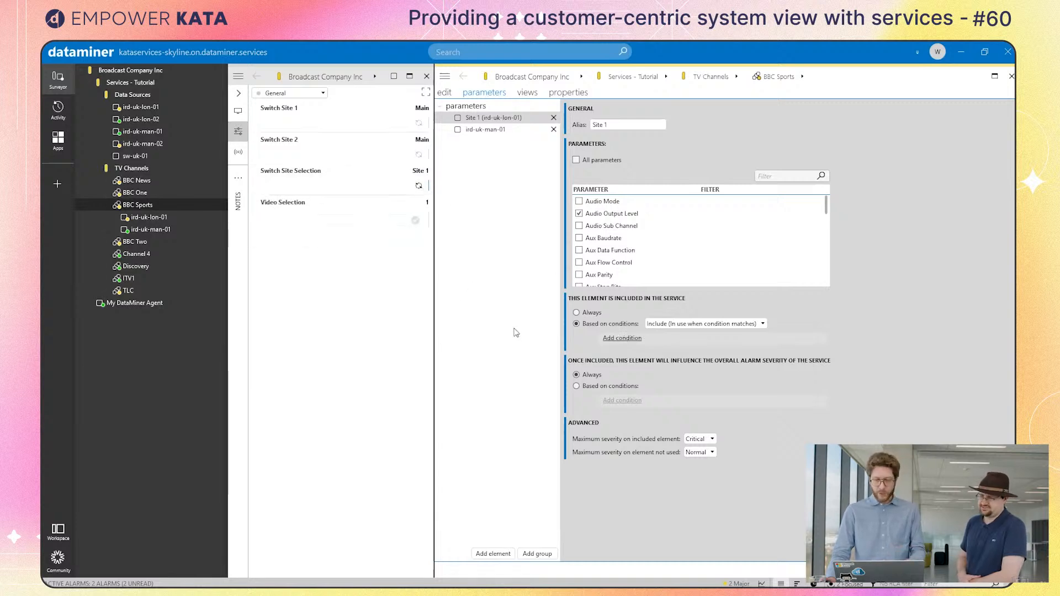
left_click(611, 338)
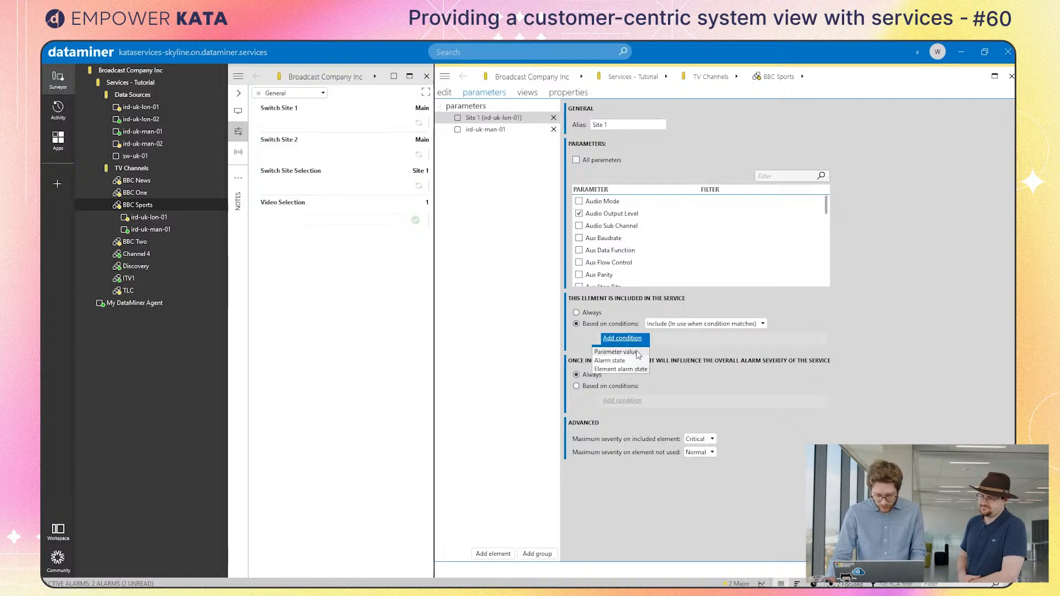
left_click(615, 352)
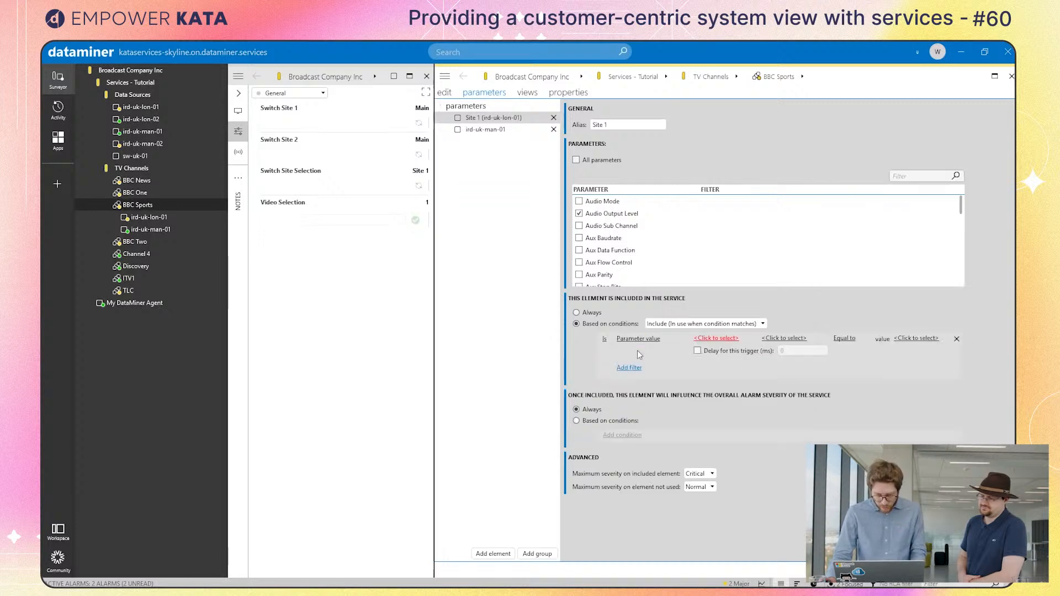
left_click(728, 339)
left_click(732, 409)
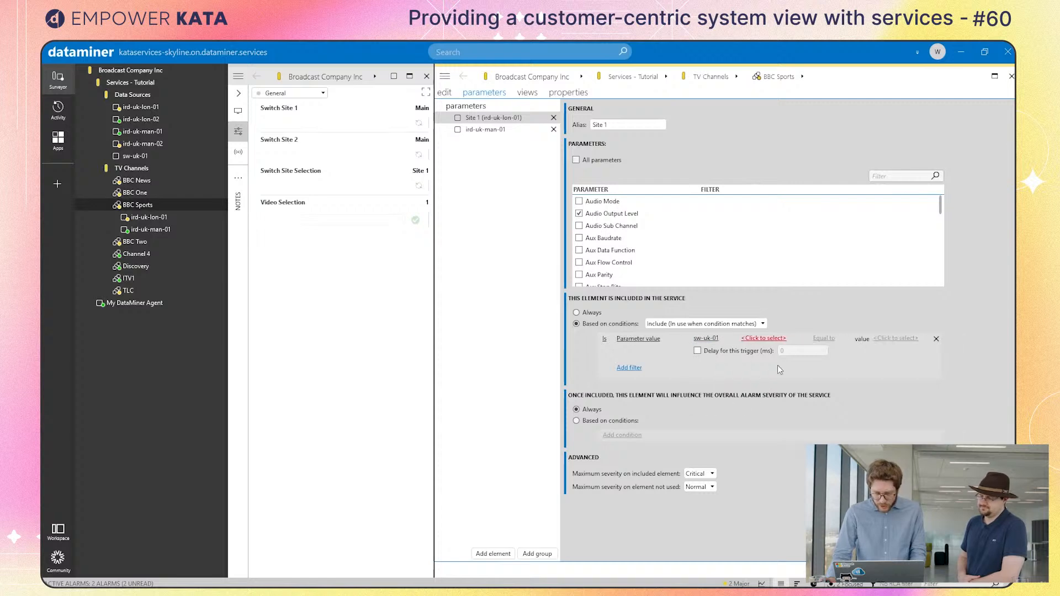
left_click(770, 339)
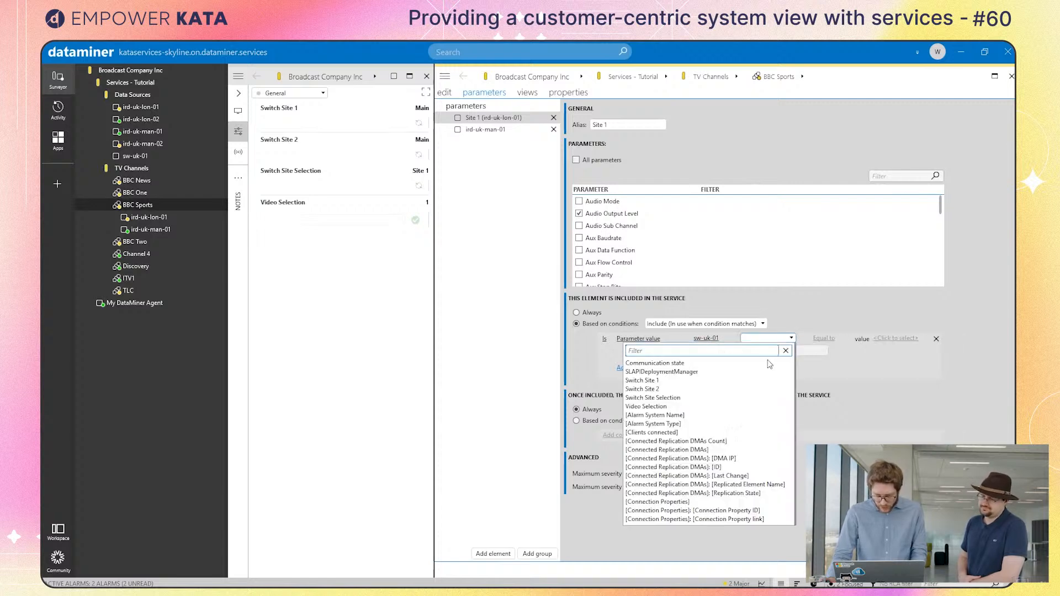
left_click(762, 398)
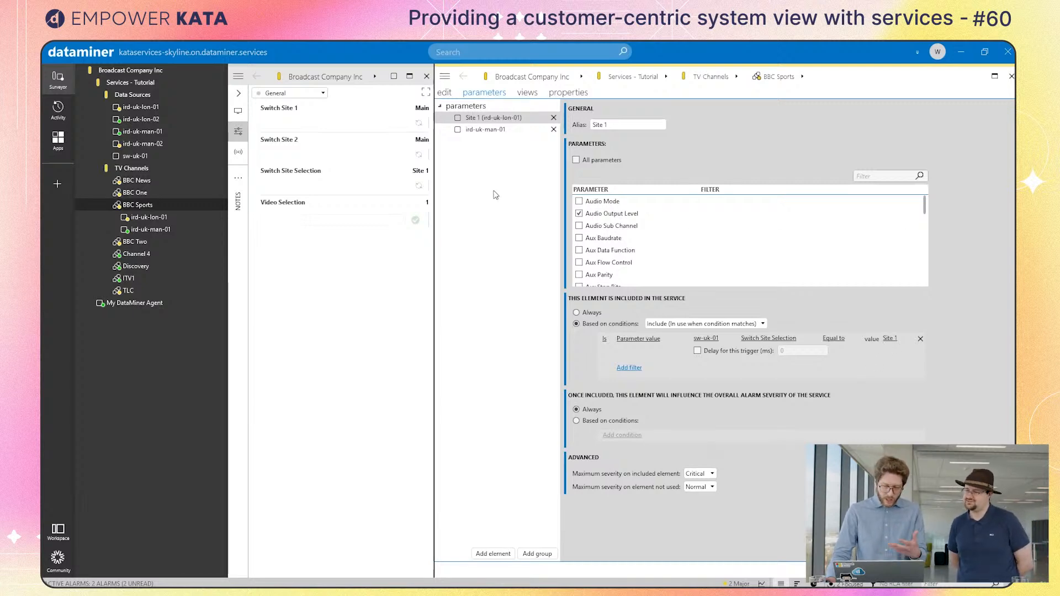
Give the ird-uk-man-01 element the alias Site 2 and include only its Audio Output Level parameter.
left_click(506, 130)
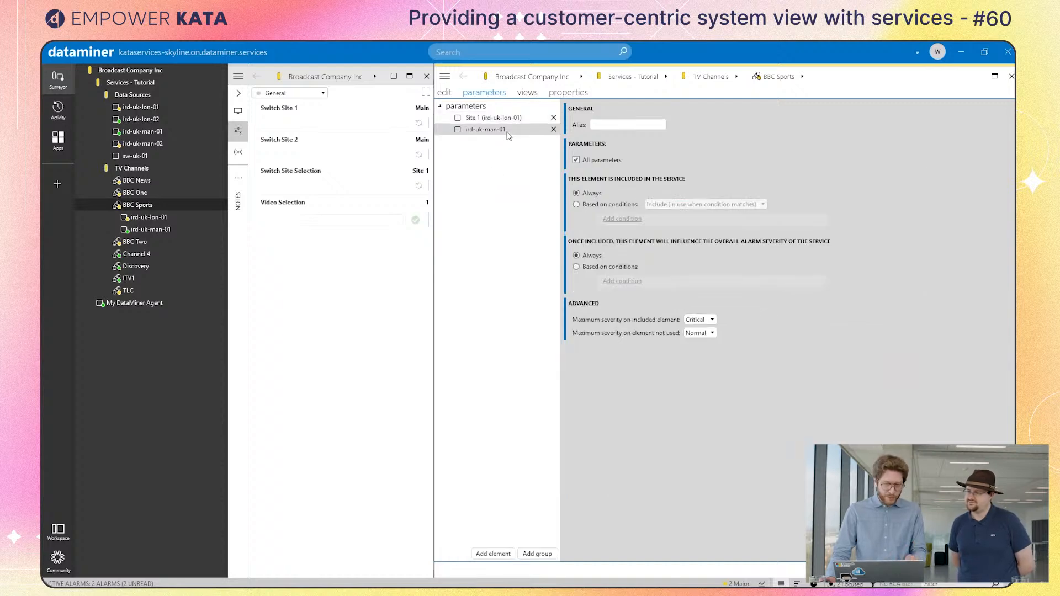
left_click(649, 124)
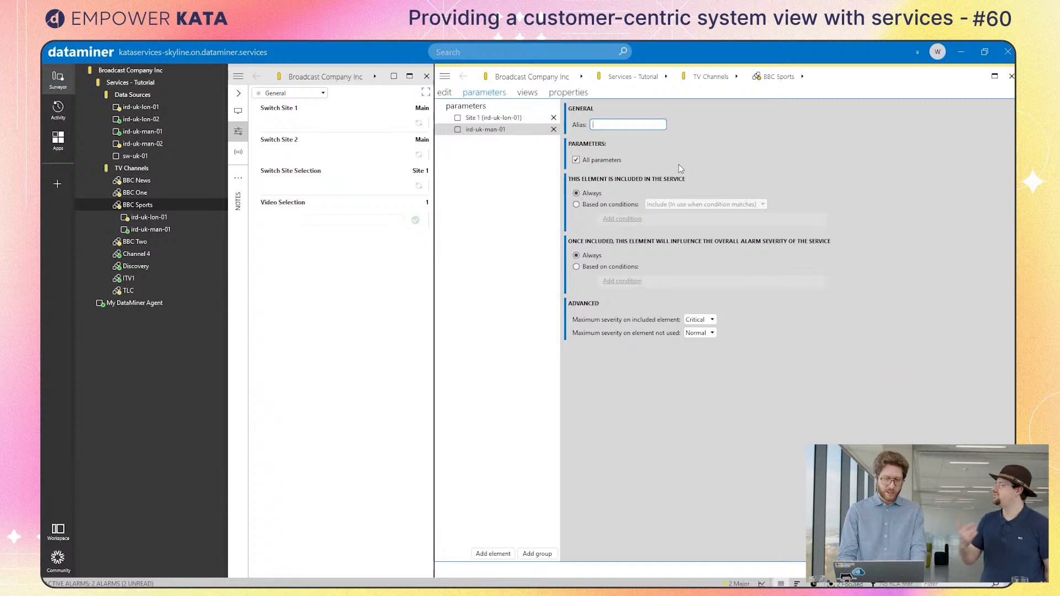
type("Site 2")
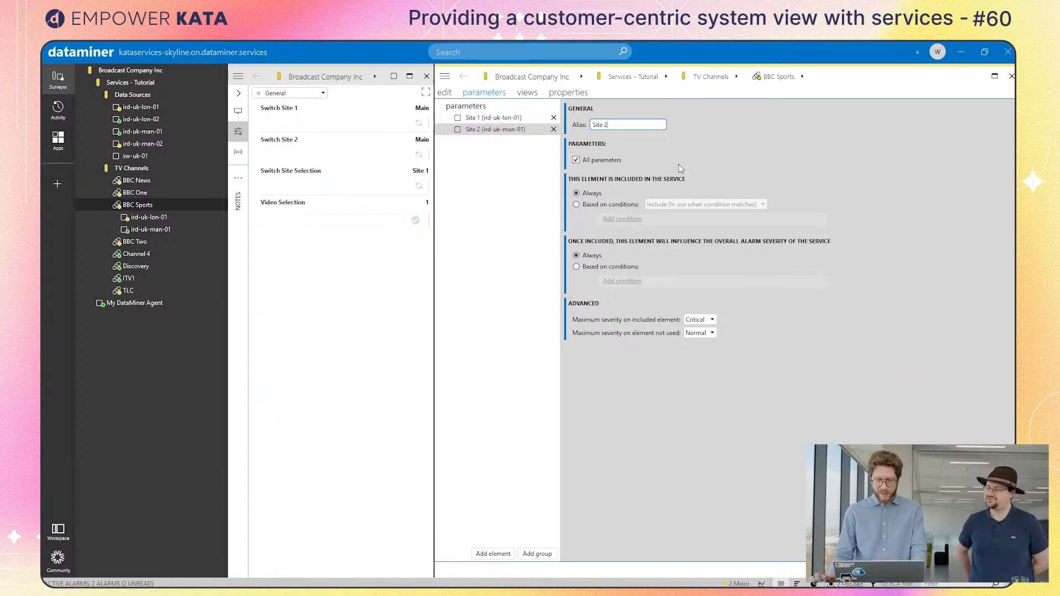
left_click(608, 160)
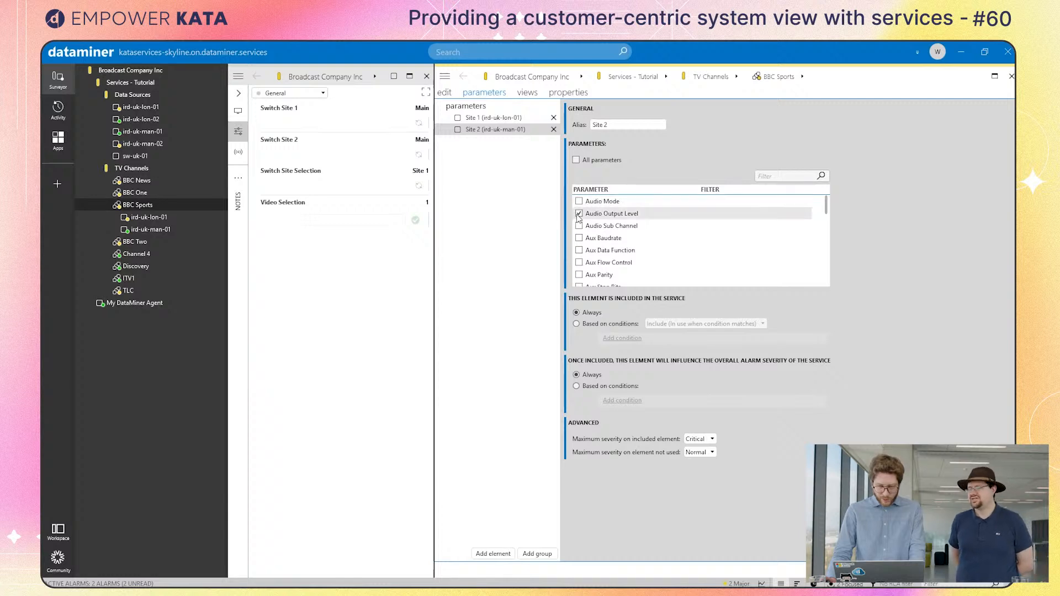
Include the Site 2 element only when the Switch Site Selection parameter value of sw-uk-01 is equal to Site 2, and apply the service changes.
left_click(633, 324)
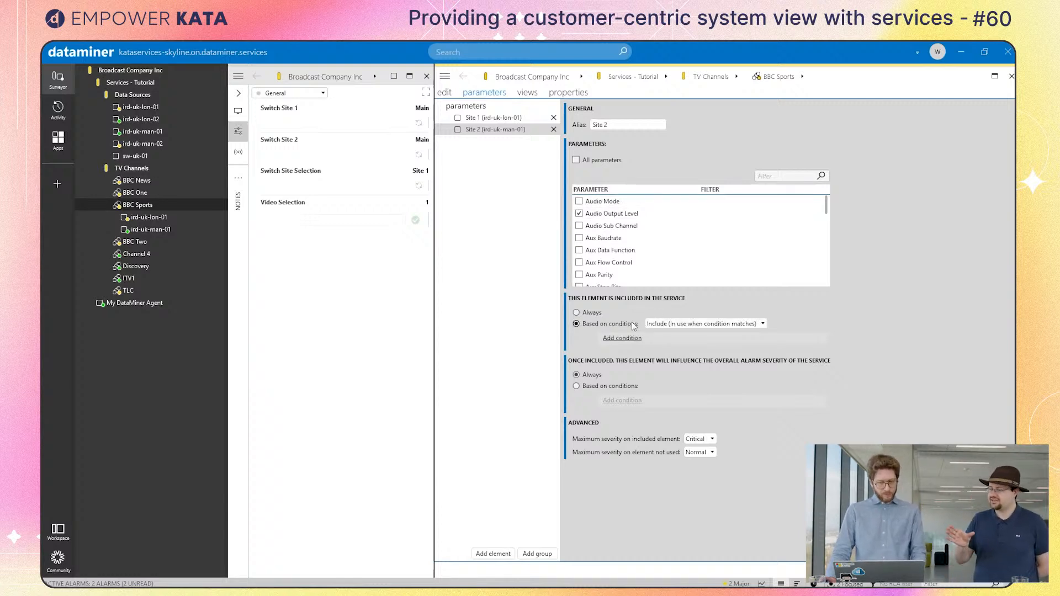
left_click(641, 336)
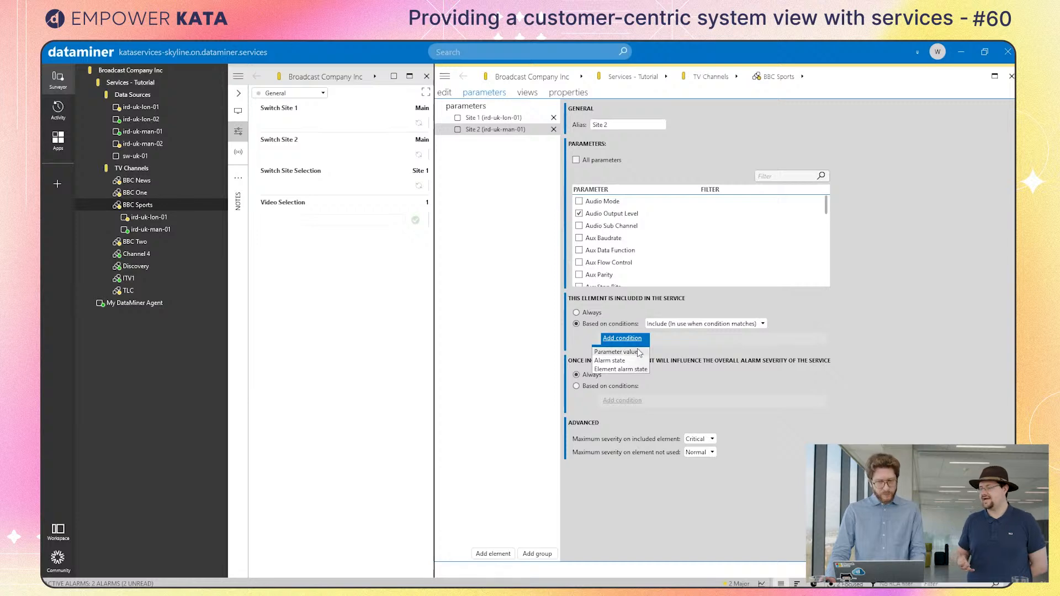
left_click(614, 352)
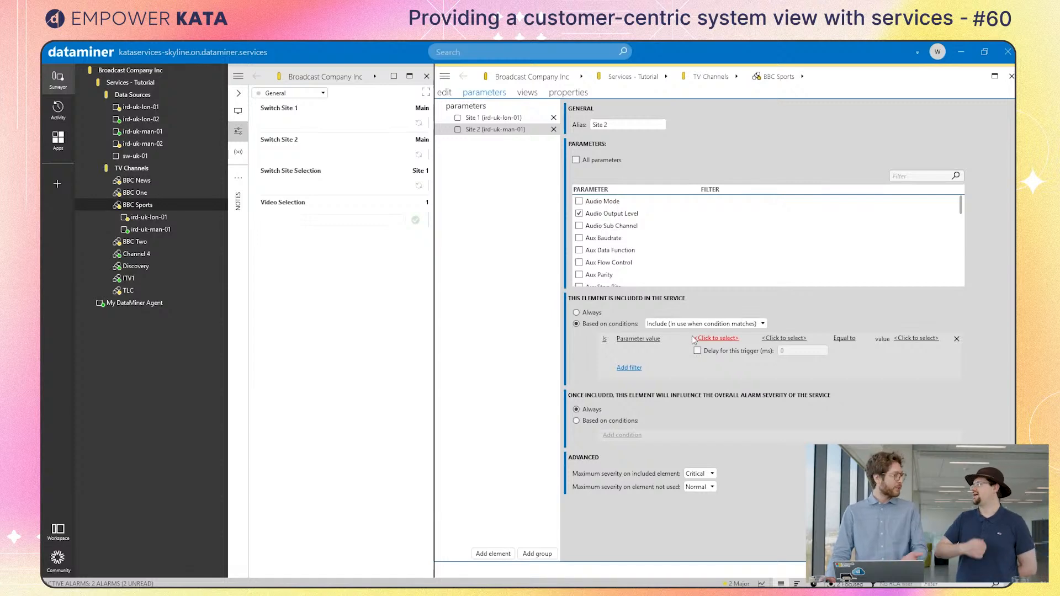
left_click(732, 341)
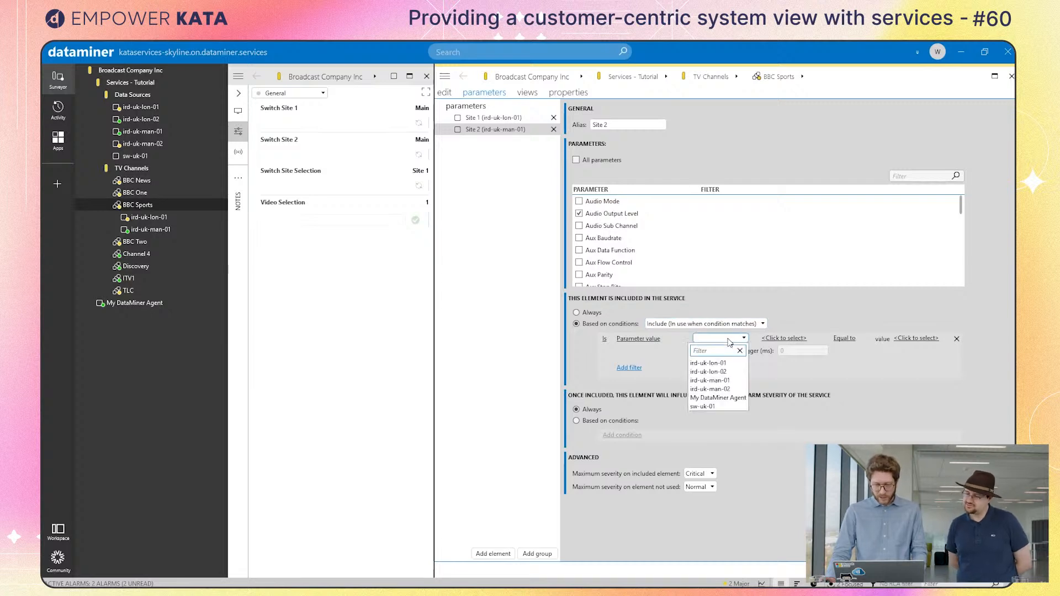
left_click(711, 406)
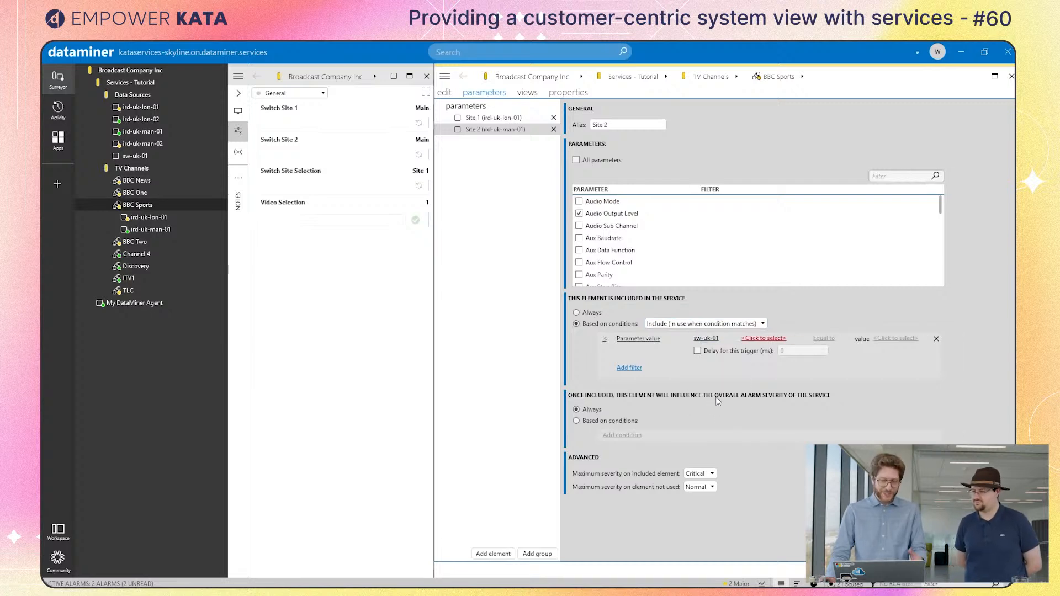
left_click(771, 338)
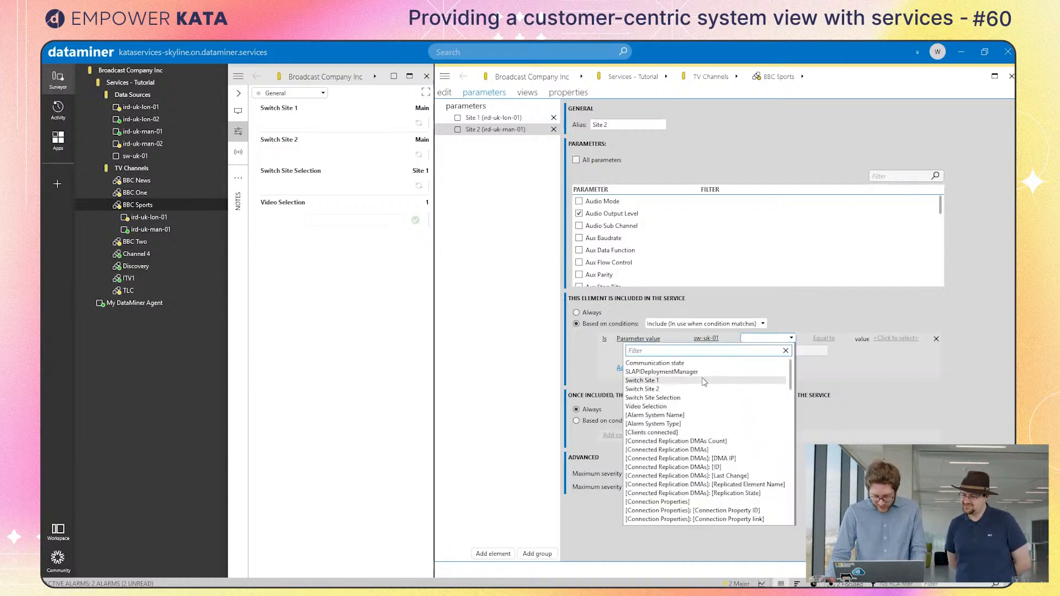
left_click(704, 398)
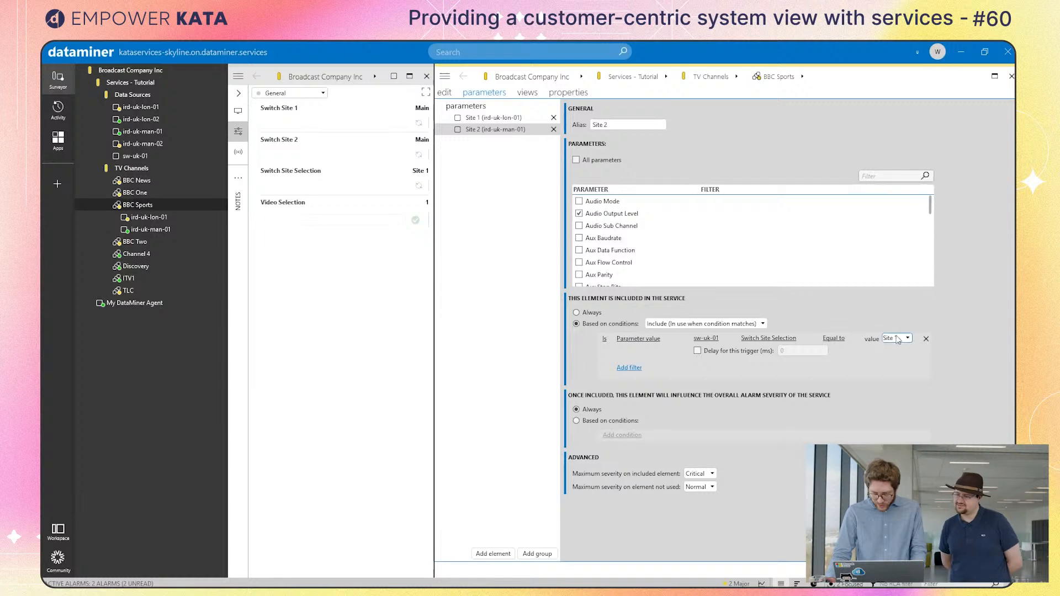
left_click(898, 339)
left_click(894, 373)
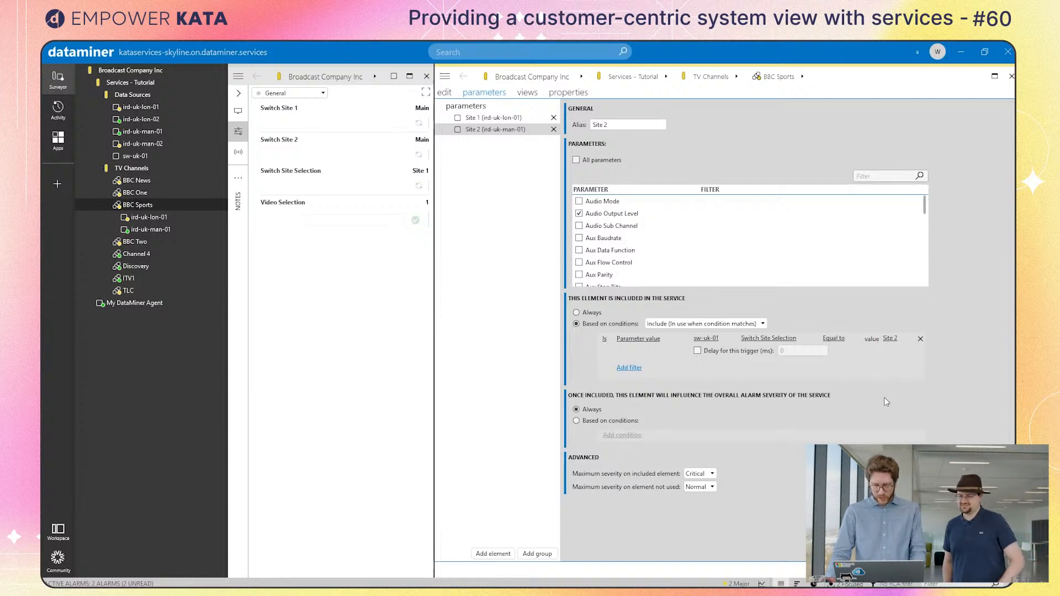
left_click(993, 570)
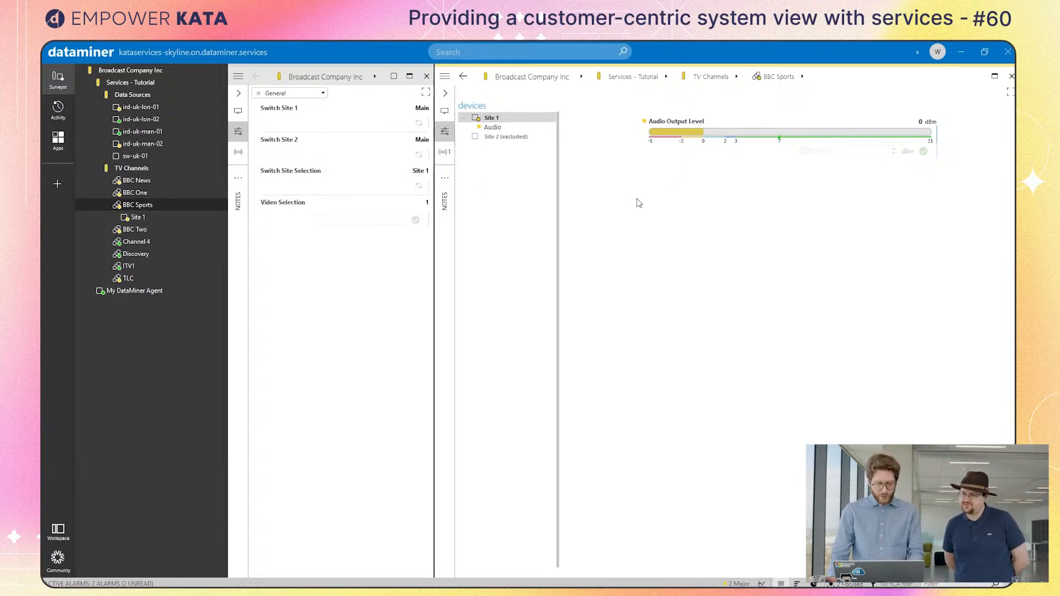
Set the switch's Switch Site Selection to Site 2 and widen the BBC Sports card to view the Site 2 Audio Output Level.
left_click(420, 187)
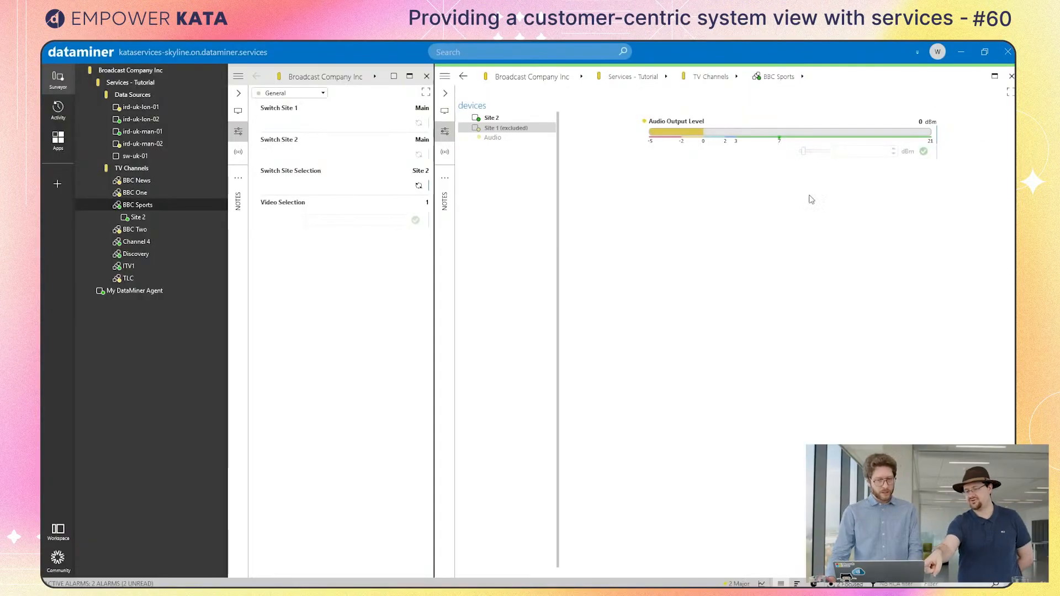
right_click(167, 215)
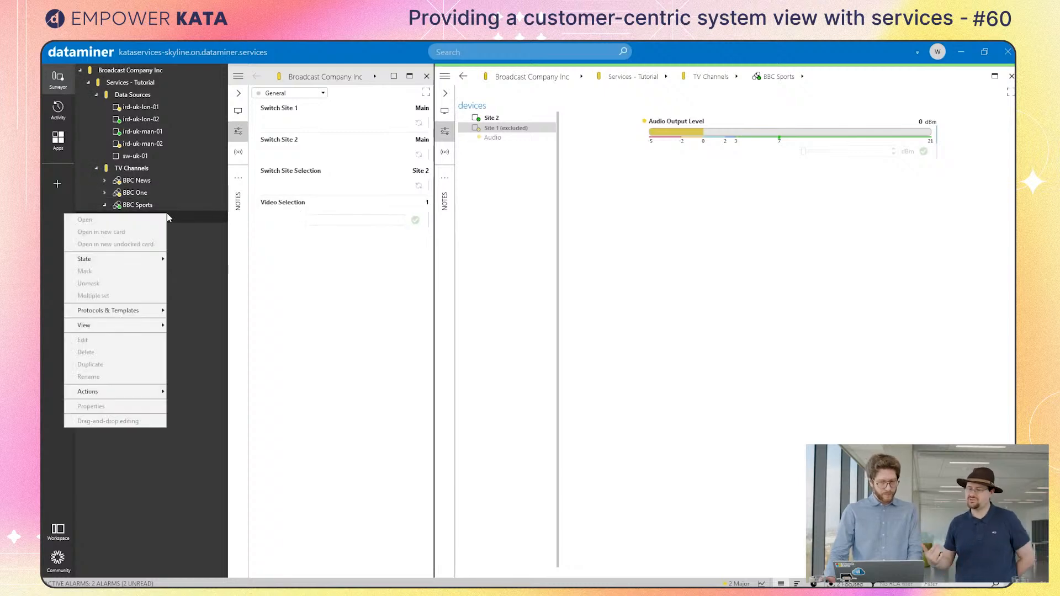
left_click(192, 216)
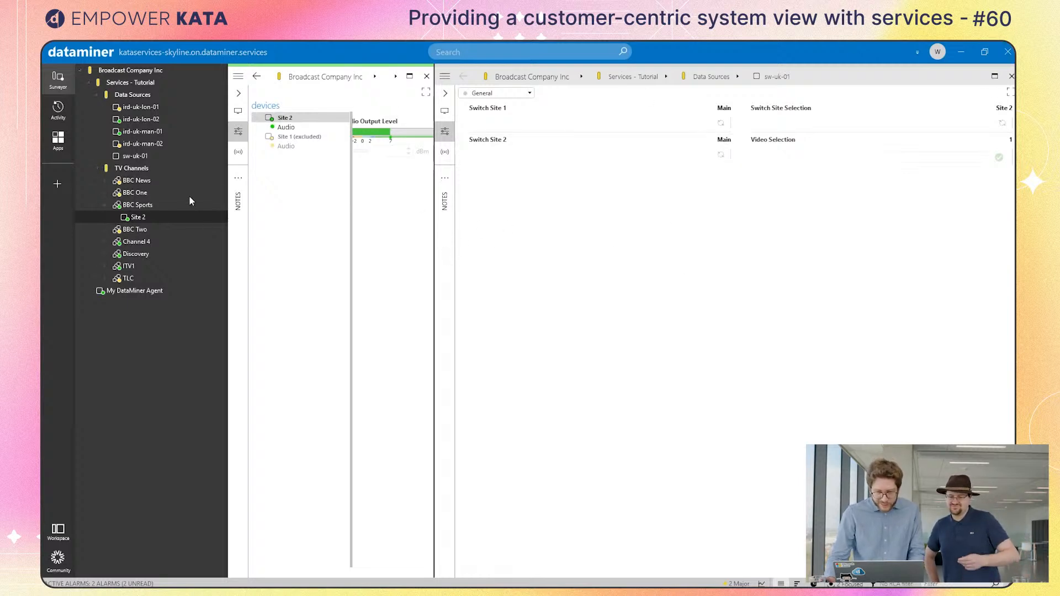
left_click(409, 77)
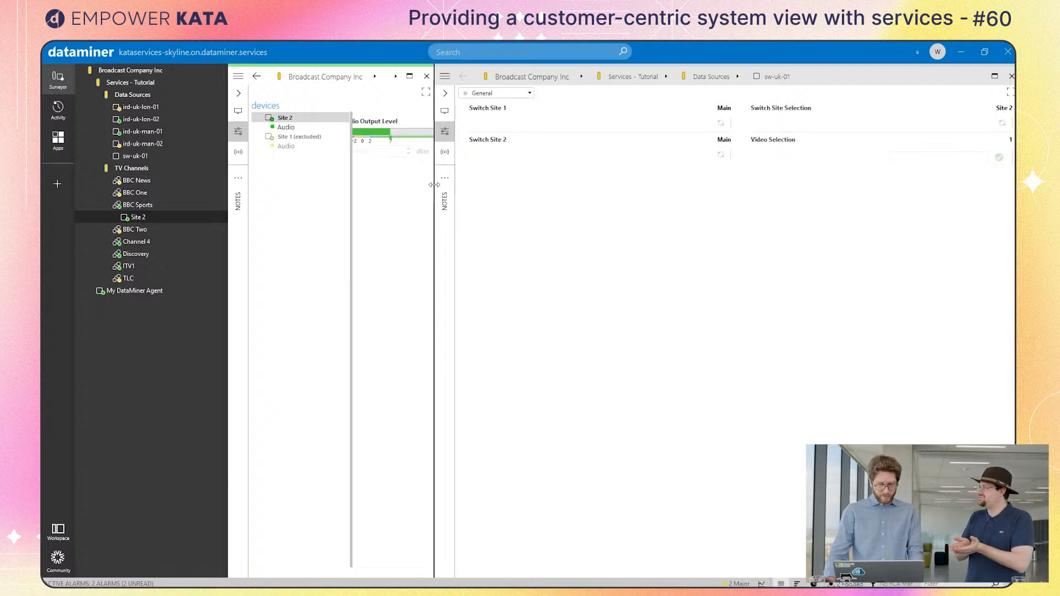
left_click_drag(433, 184, 825, 197)
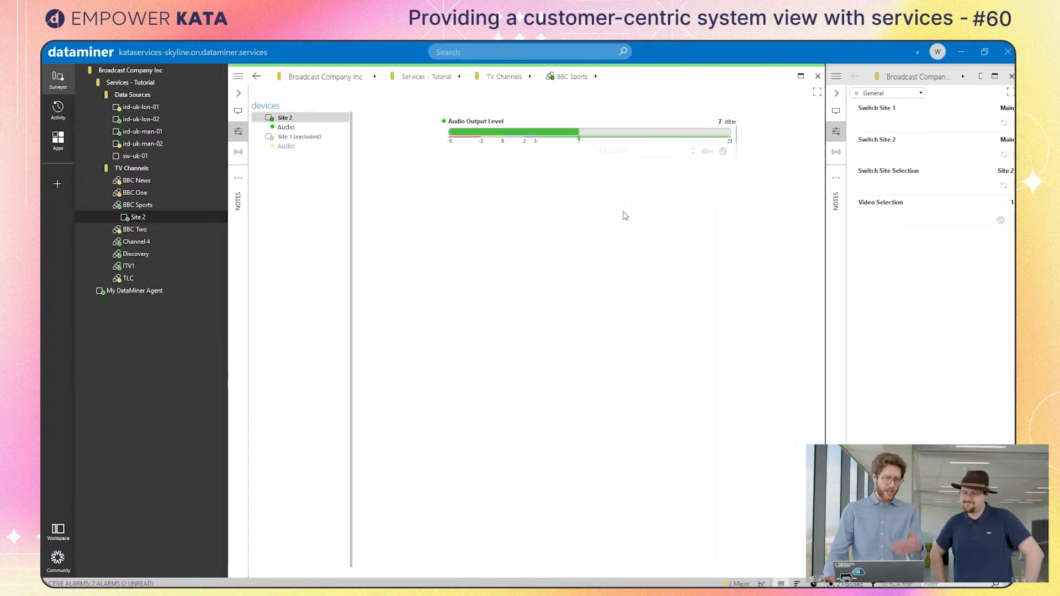